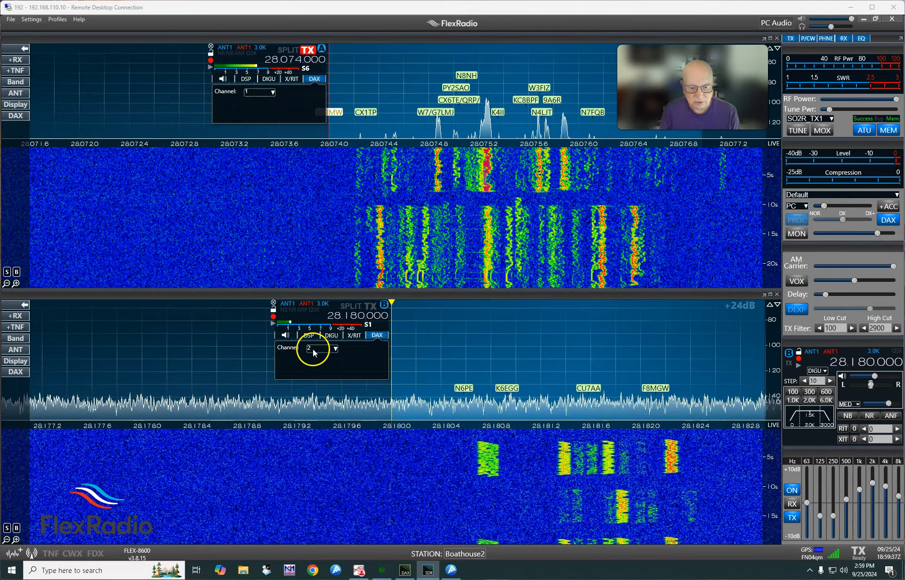
- Show the SmartSDR DAX window and move it towards the middle of the desktop
left_click(403, 570)
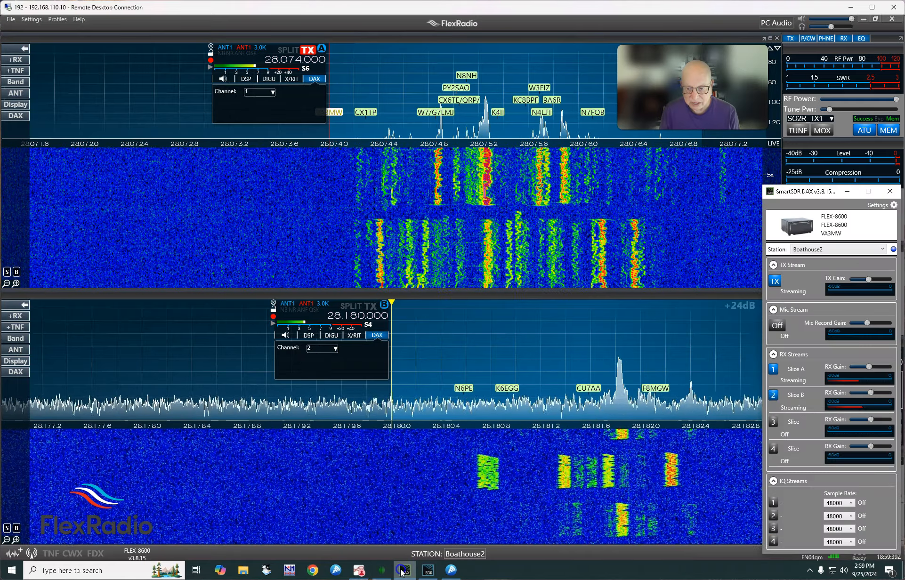
left_click_drag(828, 196, 566, 97)
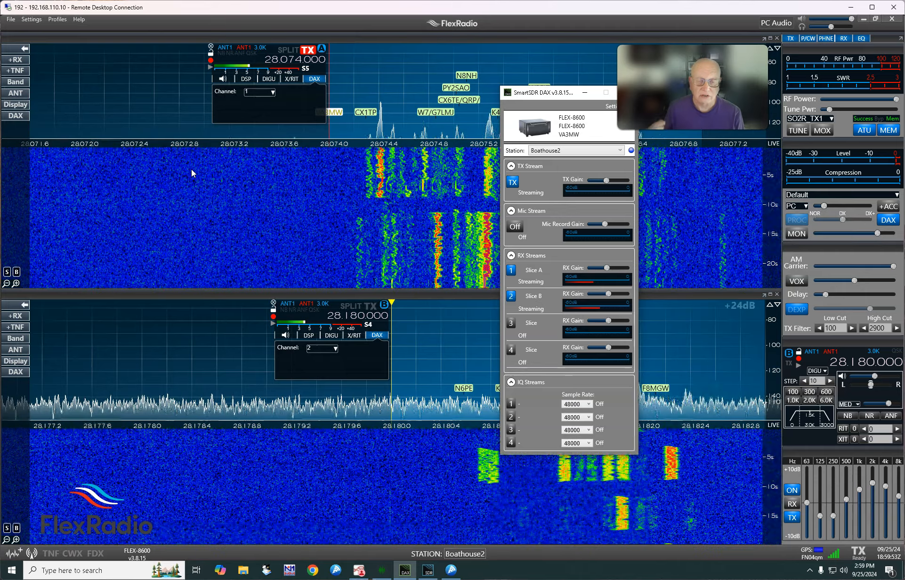
- Make slice B on 28.180 MHz the transmit slice and restore the SmartSDR window from full screen
left_click(290, 43)
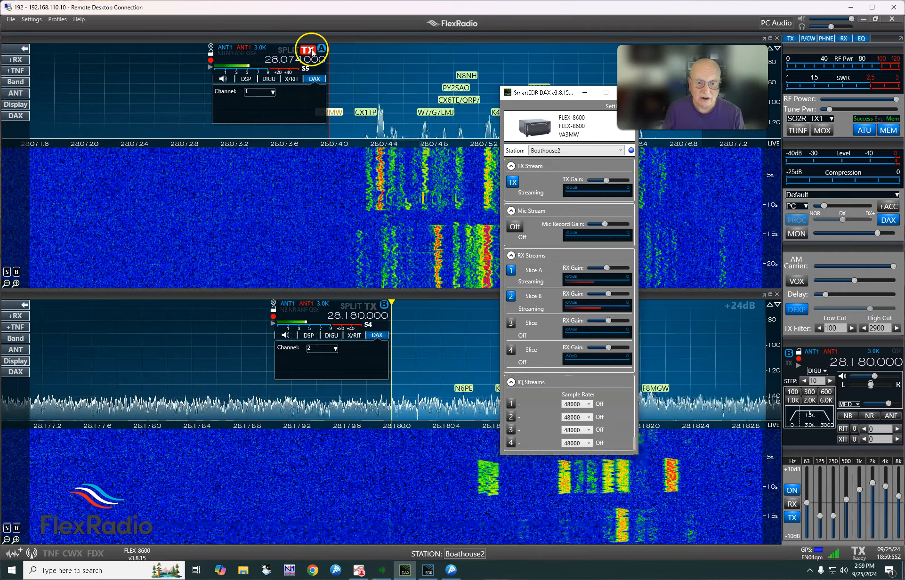
left_click(370, 307)
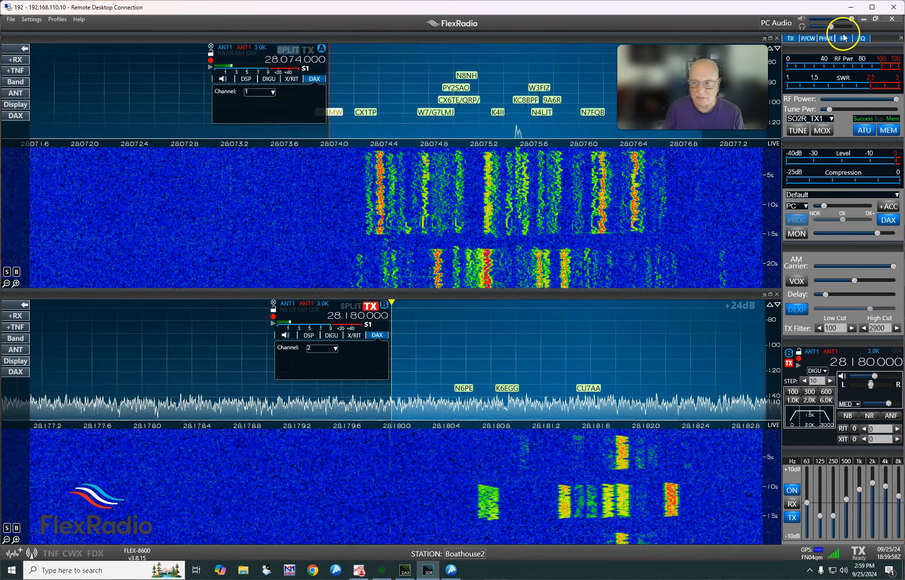
left_click(875, 20)
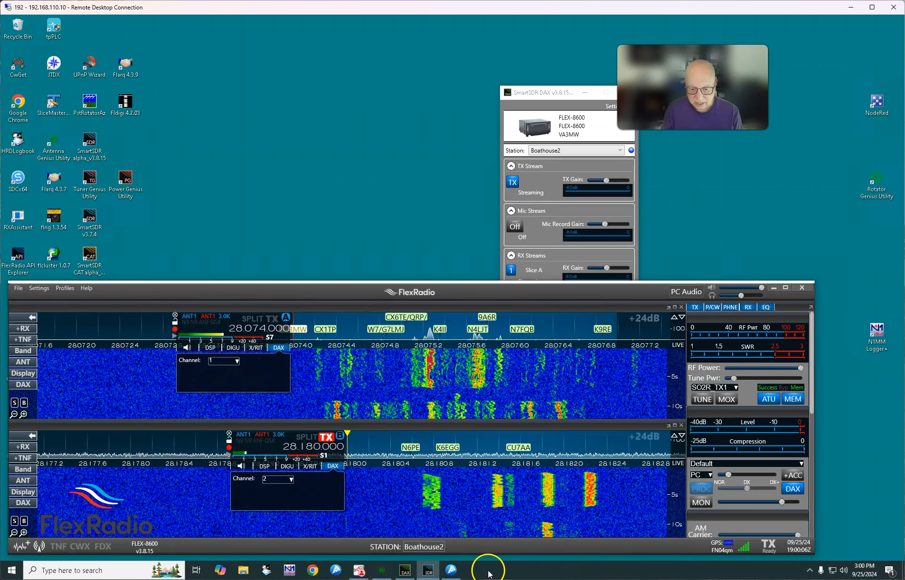
- Switch to Slice Master 6000, place it beside the DAX window and review its operator and radio connection settings
left_click(451, 570)
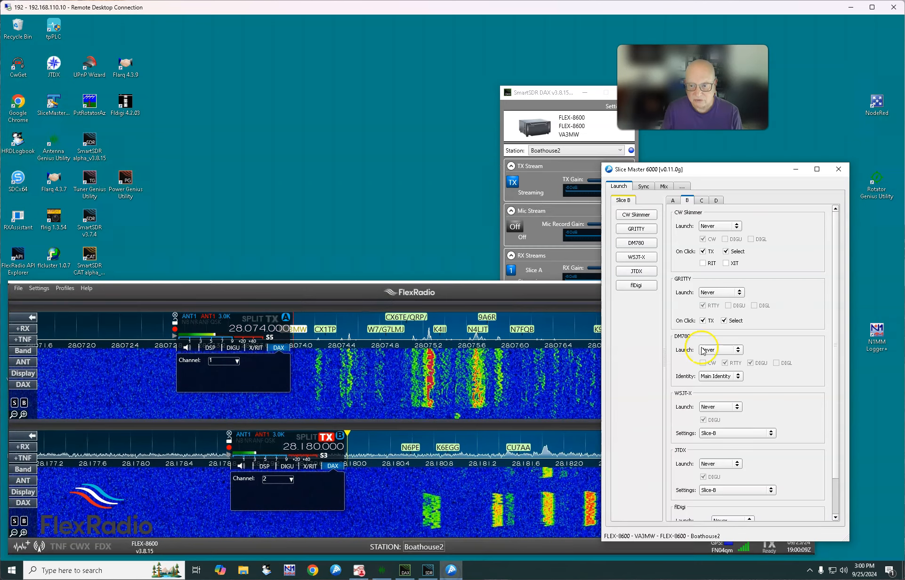
left_click_drag(729, 164, 369, 88)
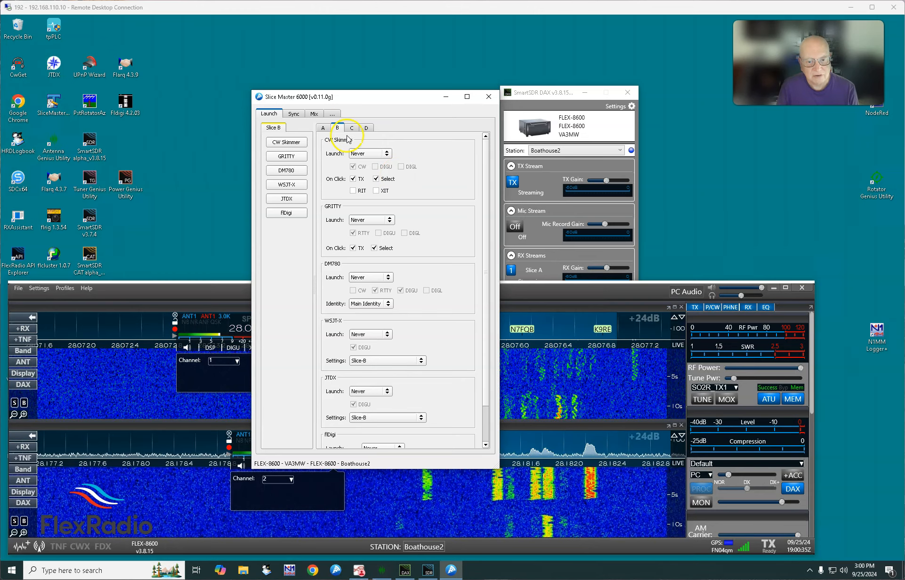
left_click(332, 114)
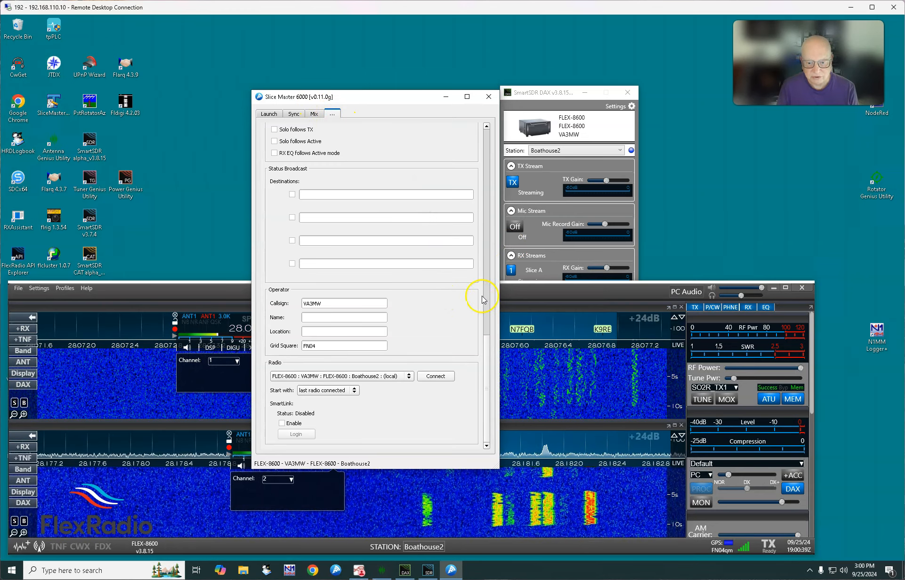
left_click(283, 377)
left_click(283, 377)
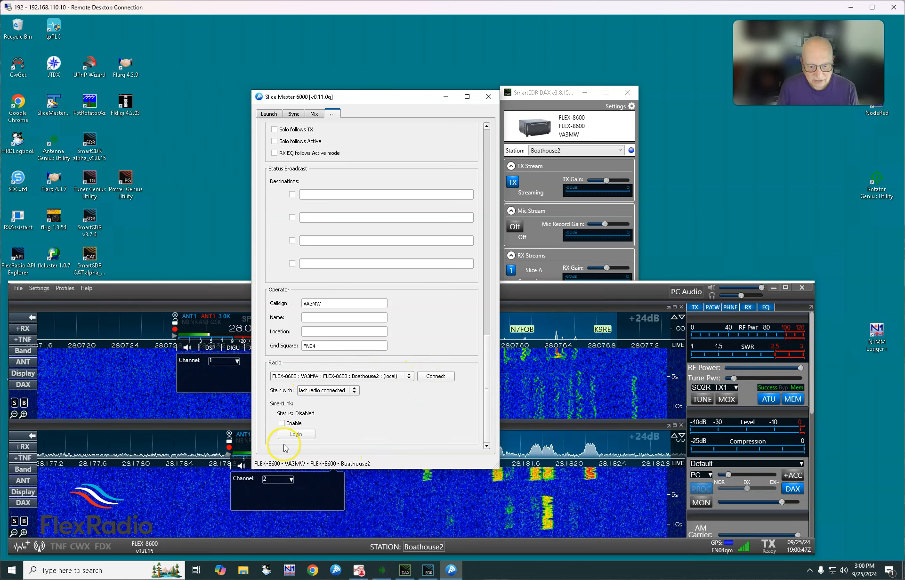
mouse_move(370, 463)
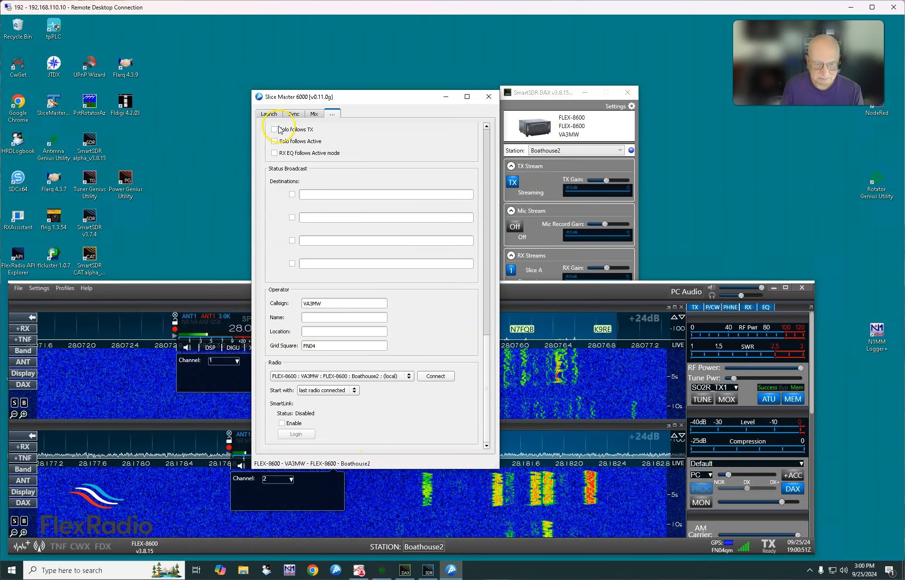
- Launch WSJT-X for slice A from Slice Master and dismiss the pre-release notice
left_click(268, 115)
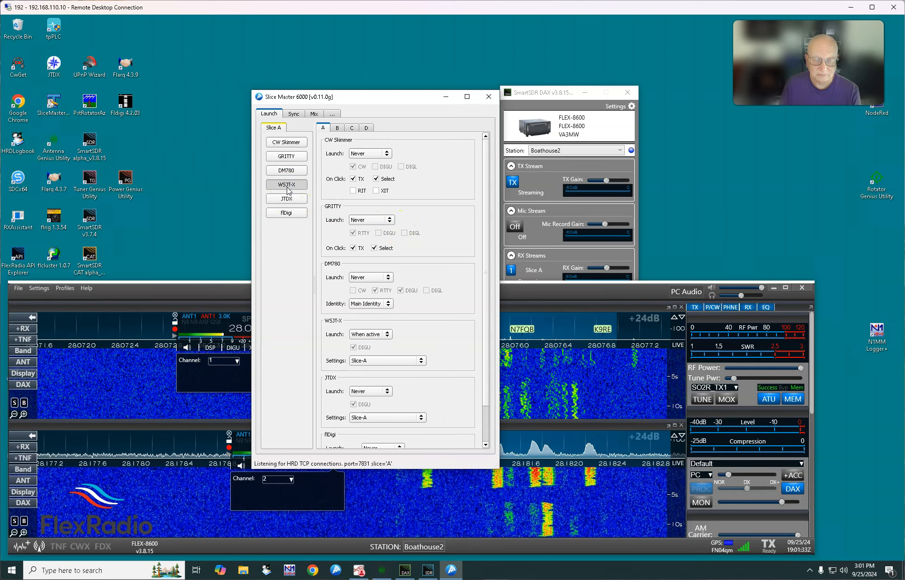
left_click(287, 185)
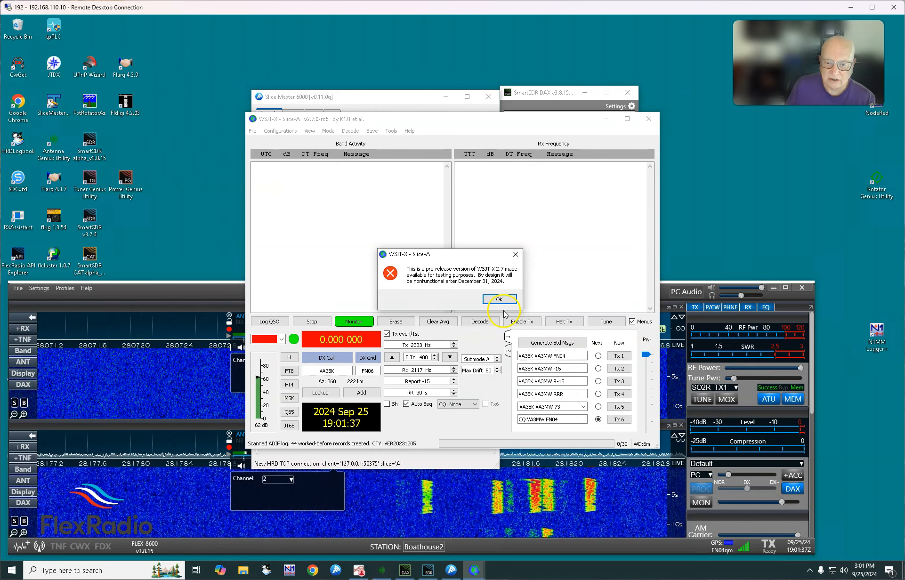
left_click(499, 300)
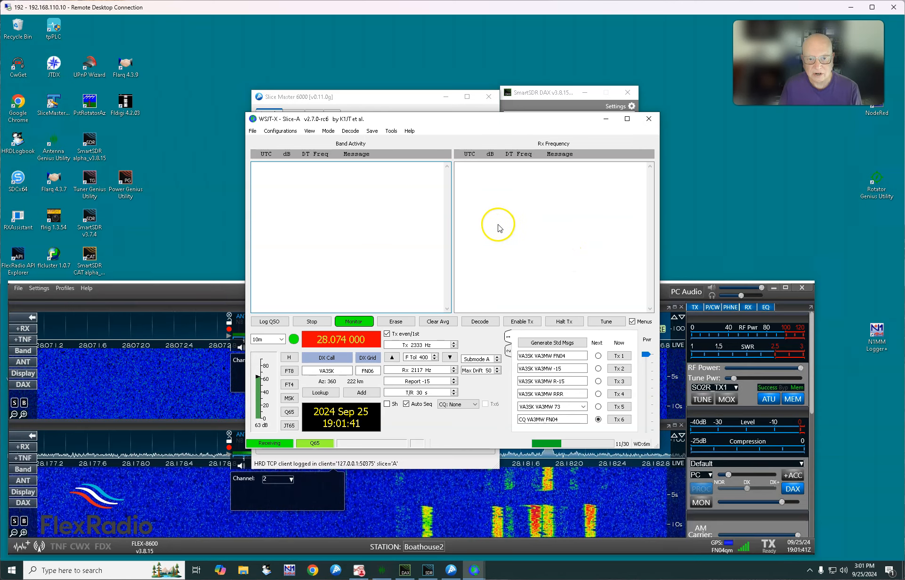
- Move the Slice-A WSJT-X window to the desktop's upper-left corner and close its Wide Graph
left_click_drag(426, 119, 190, 26)
left_click_drag(459, 206, 426, 203)
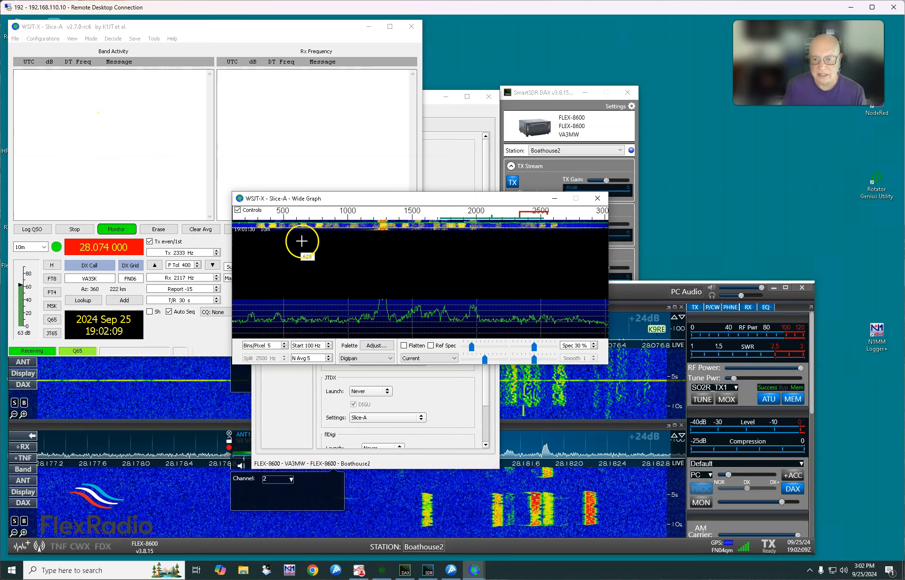
left_click(597, 199)
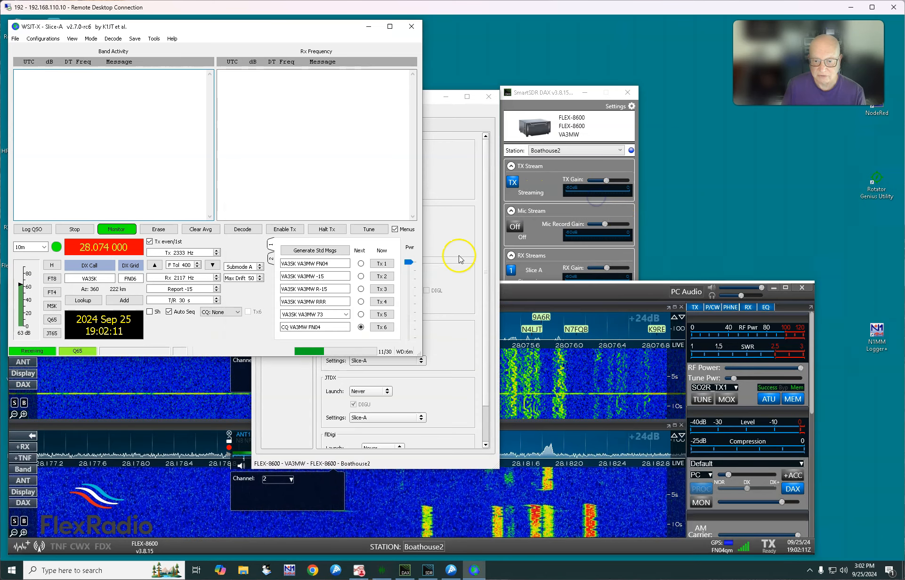
- Move Slice Master to the free area right of the other windows and minimize the DAX window
left_click(442, 121)
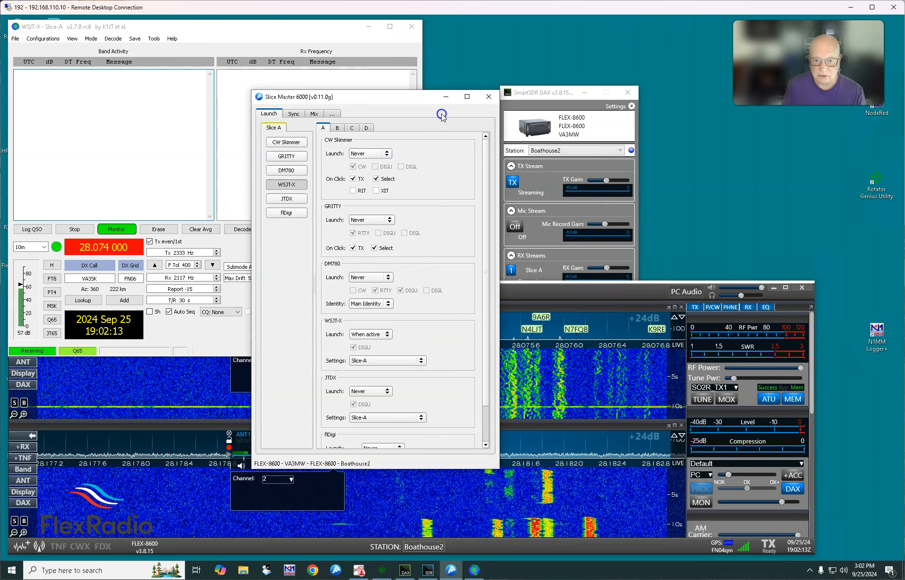
left_click_drag(403, 106, 756, 158)
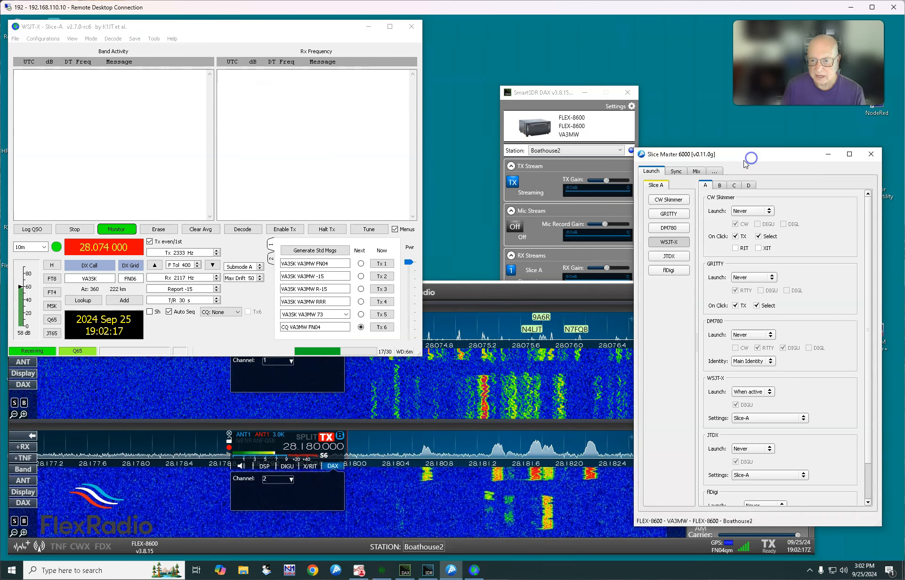
left_click(587, 92)
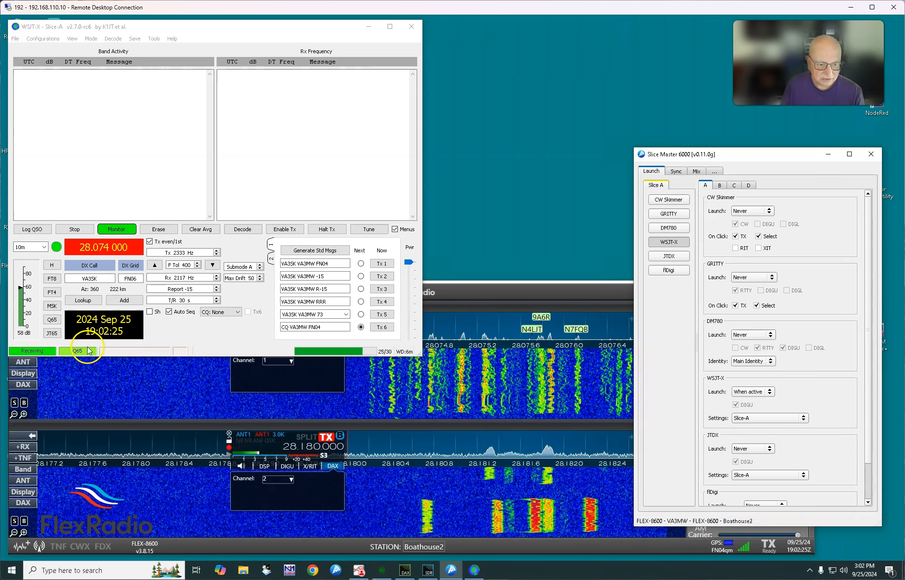
- Set the Slice-A WSJT-X instance to FT8 mode and close its Wide Graph
left_click(92, 38)
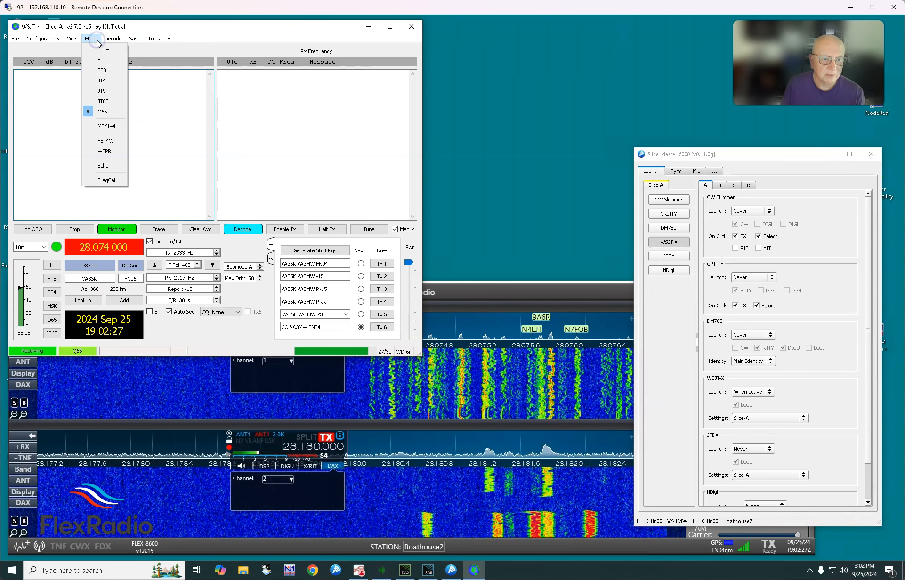
left_click(110, 71)
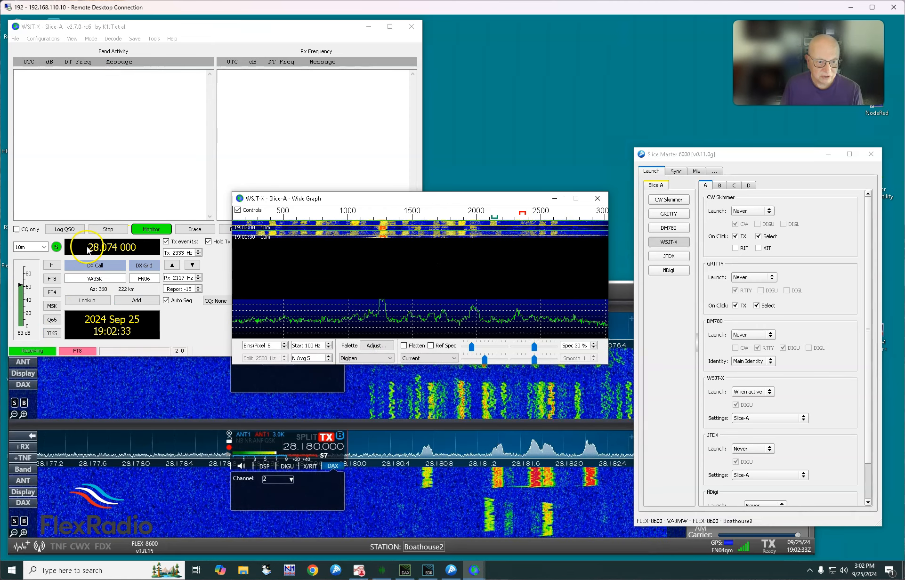
left_click(597, 198)
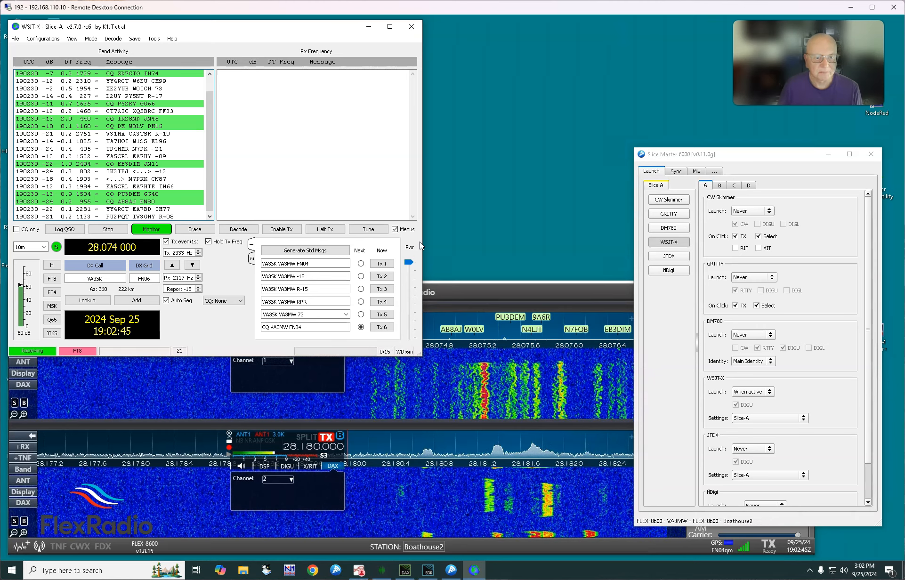
- Launch WSJT-X for slice B from Slice Master and place its window beside the Slice-A window
left_click(718, 186)
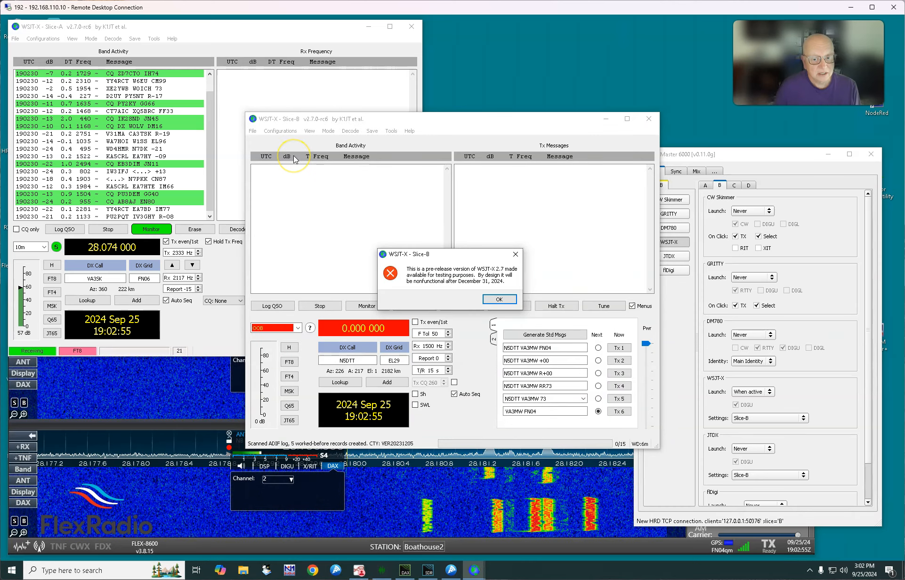
left_click(822, 158)
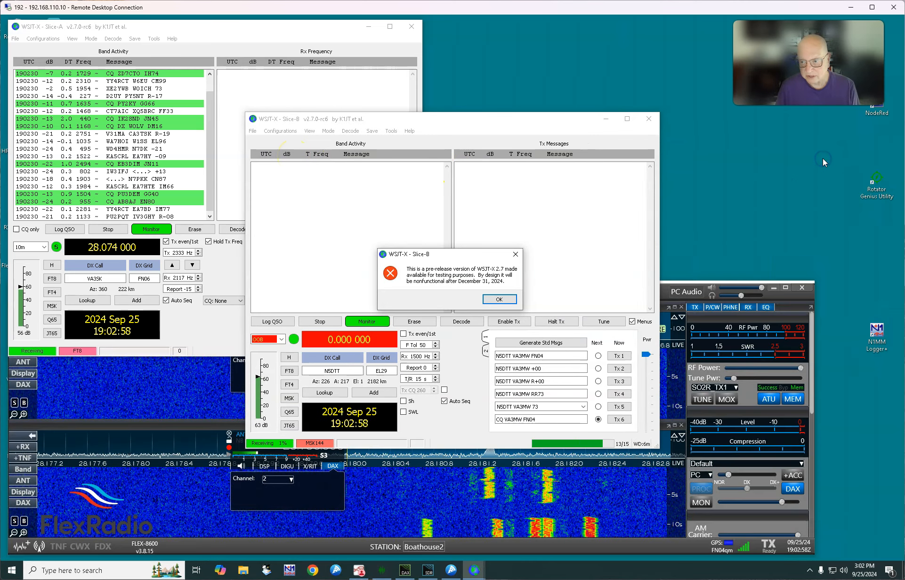
left_click(499, 300)
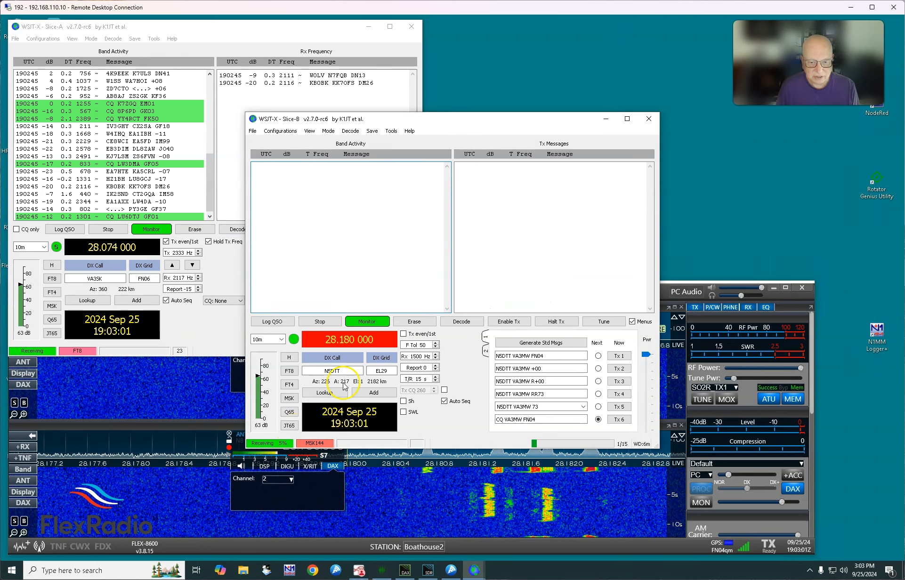
left_click_drag(473, 124, 674, 32)
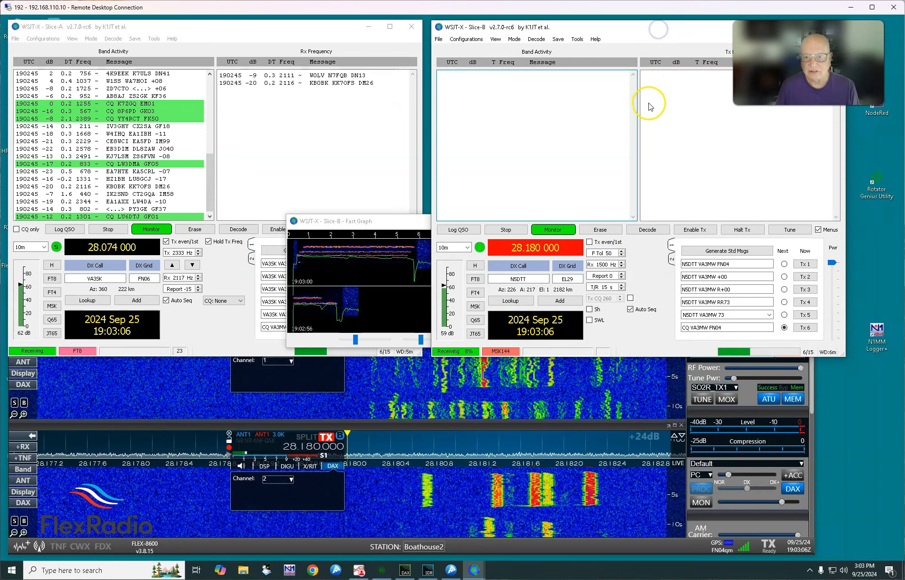
- Switch the Slice-B WSJT-X instance to FT8 mode and close its Wide Graph
left_click(513, 39)
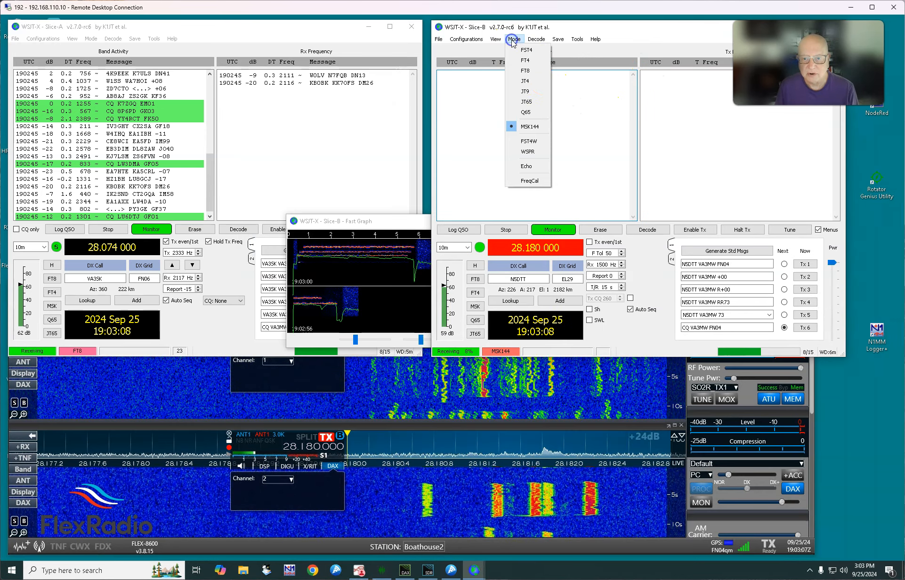
left_click(525, 70)
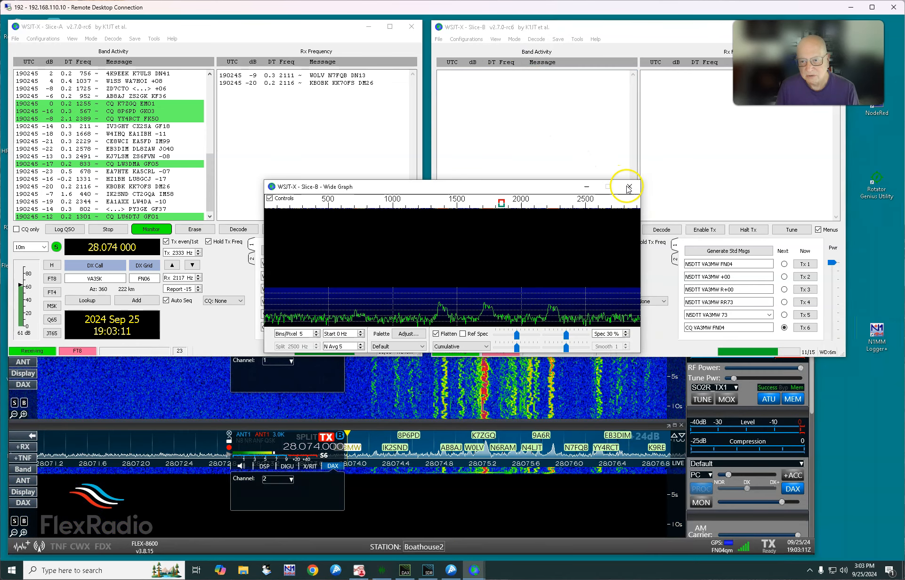
left_click(631, 188)
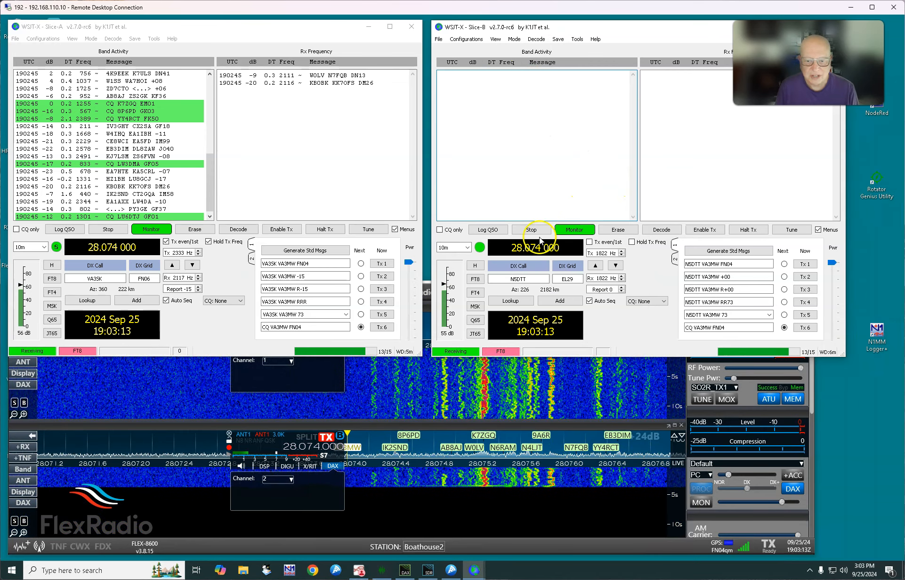
- Set the Slice-B WSJT-X instance to FT4 mode and close its Wide Graph
left_click(514, 40)
left_click(531, 62)
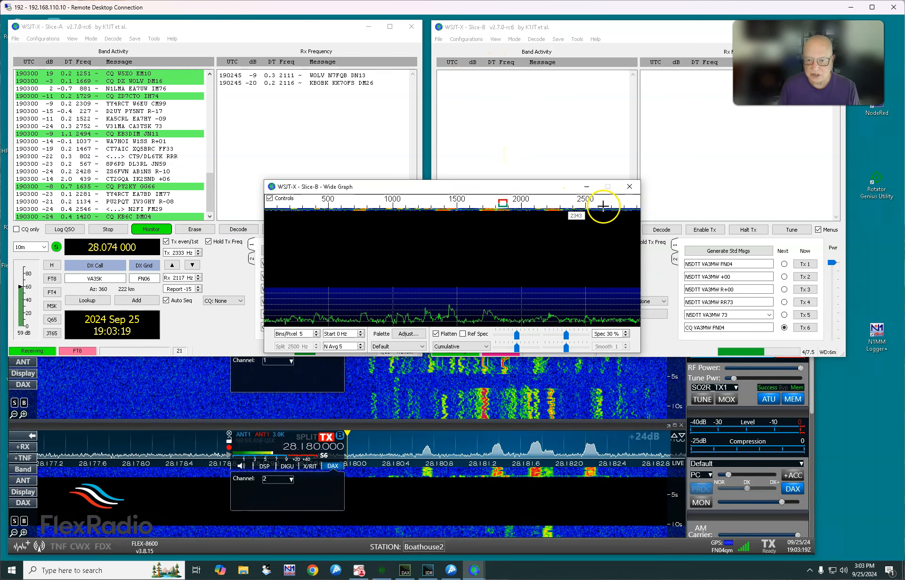
left_click(628, 186)
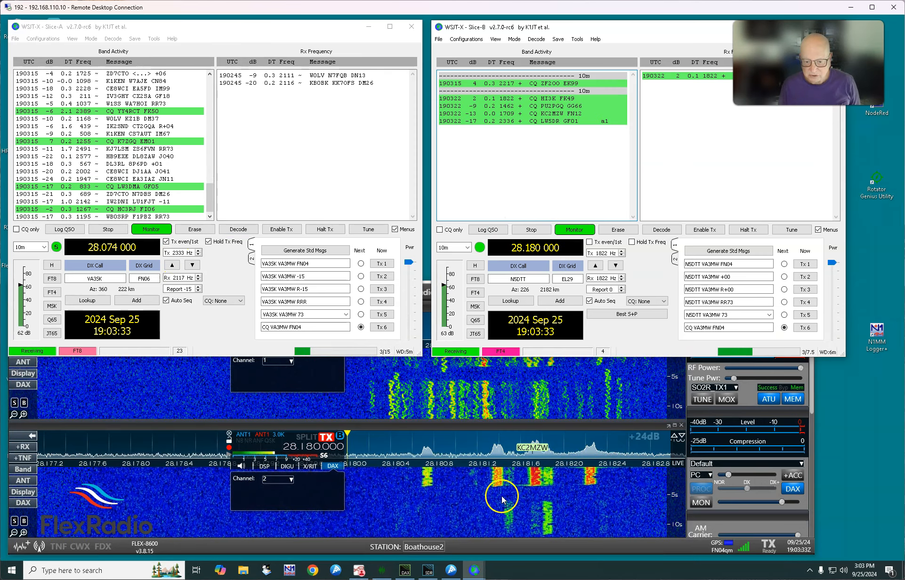
- Bring SmartSDR forward, resize it to fit below the two WSJT-X windows and enlarge slice B's spectrum area
left_click(428, 410)
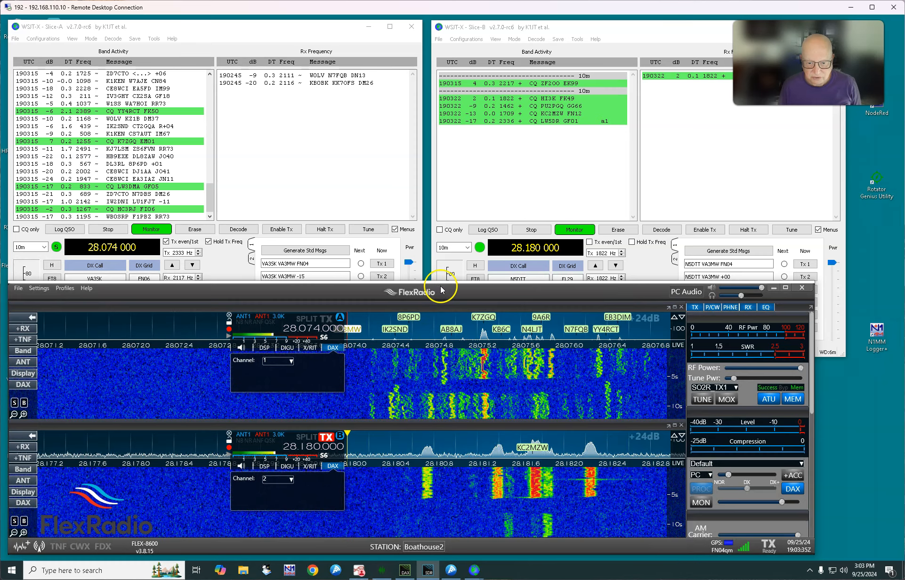
left_click_drag(445, 284, 451, 351)
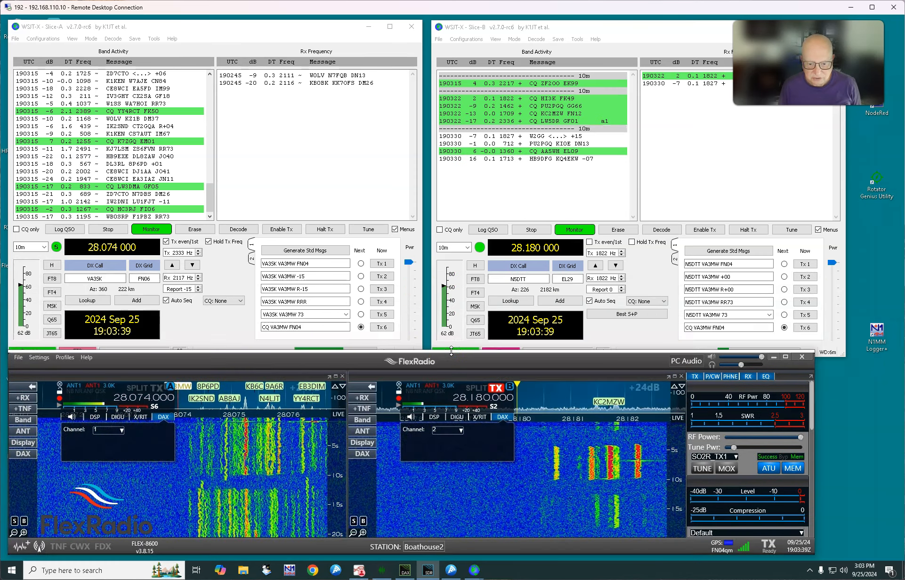
left_click_drag(450, 352, 450, 361)
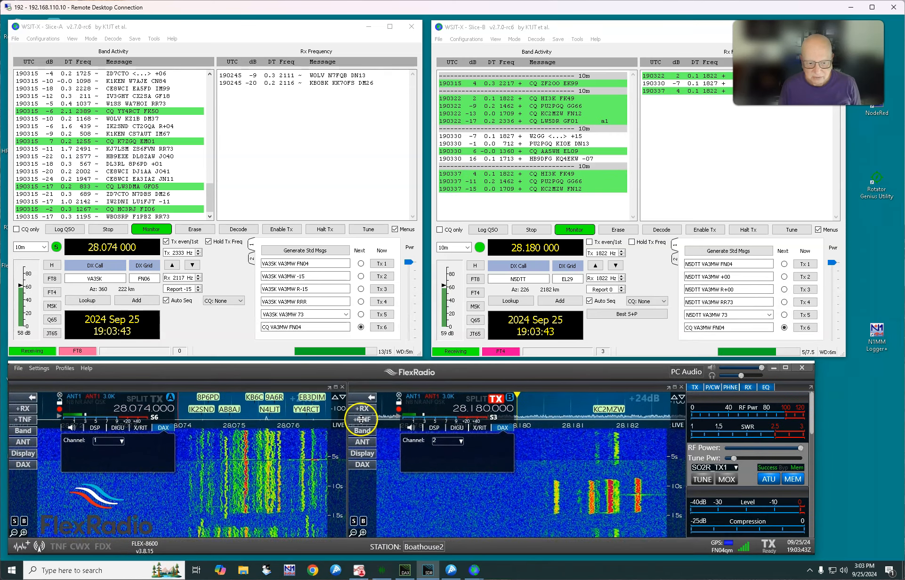
left_click_drag(817, 441, 844, 437)
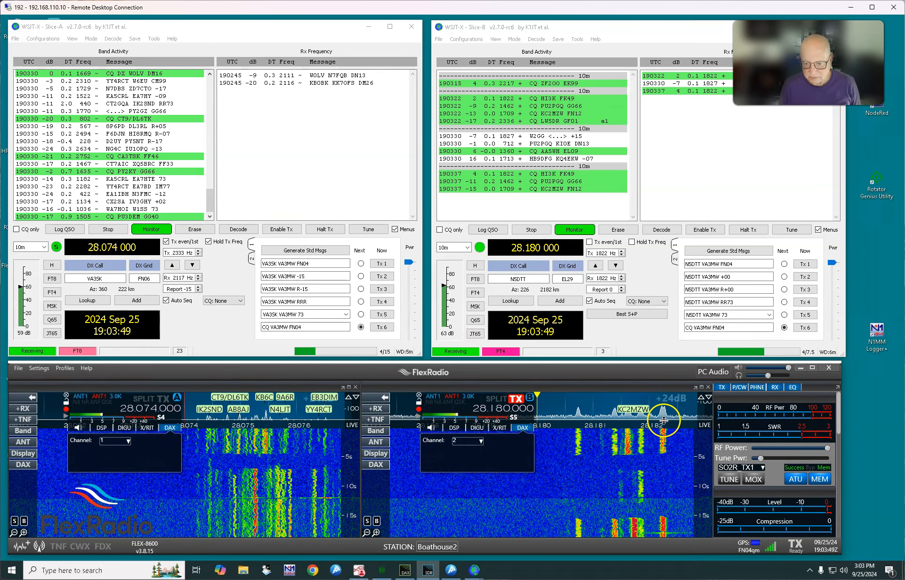
left_click_drag(664, 479, 664, 479)
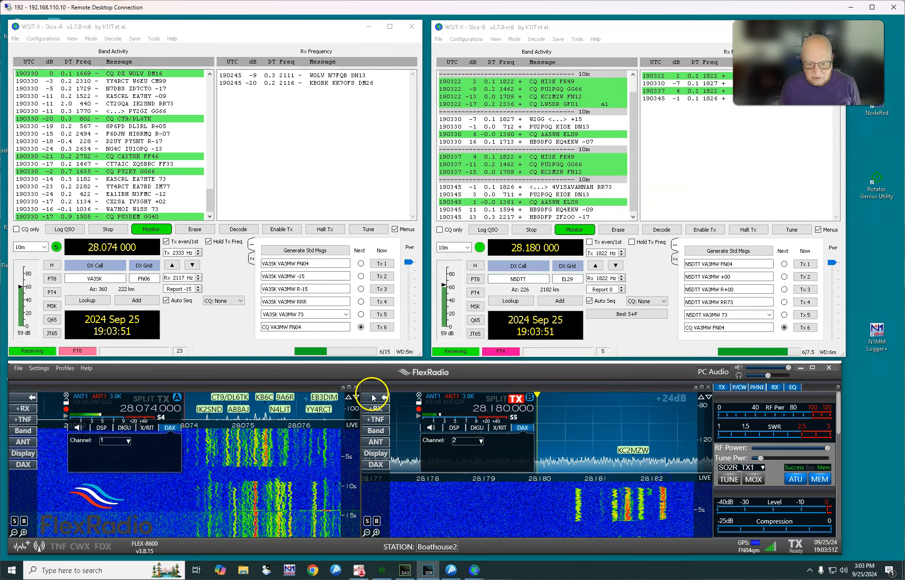
- Enlarge slice A's spectrum area in SmartSDR and zoom its panadapter out to a wider frequency span
left_click_drag(307, 420, 308, 443)
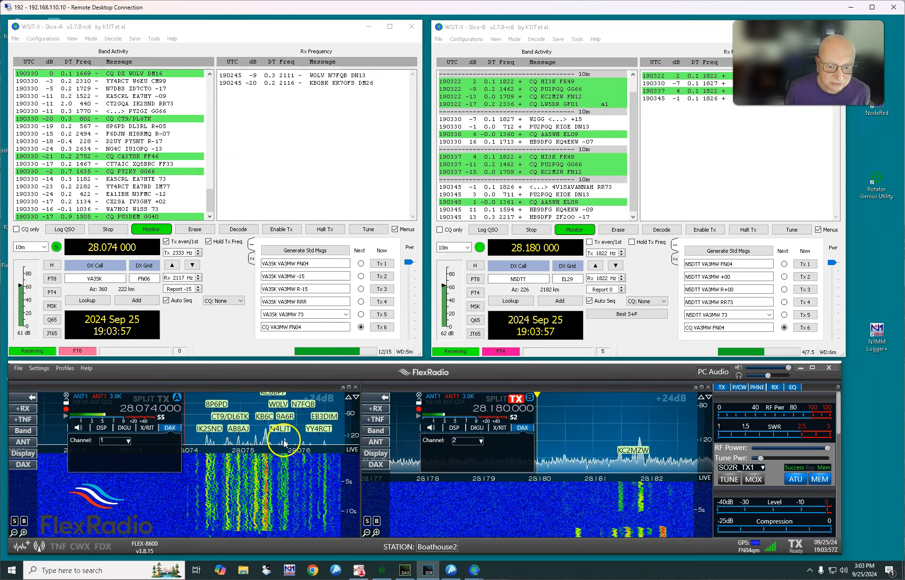
left_click(13, 532)
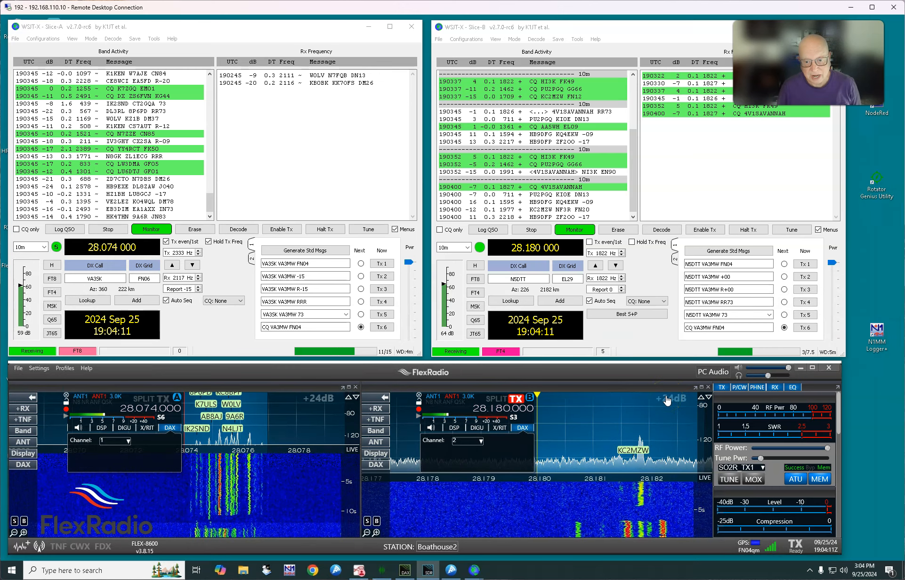
- Tune the Slice-B WSJT-X instance to 21.140 MHz (15m) and switch it to FT8 mode with its Wide Graph closed
left_click(466, 248)
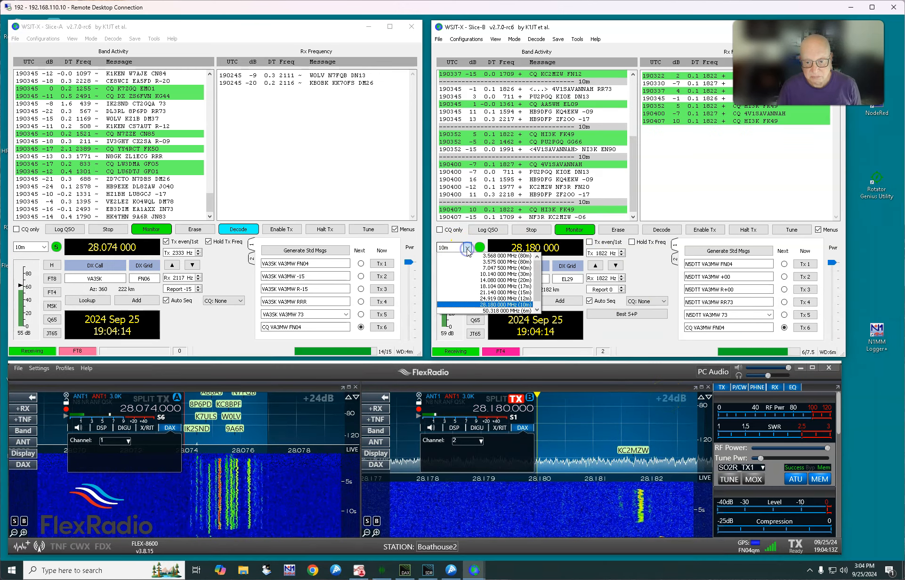
left_click(507, 293)
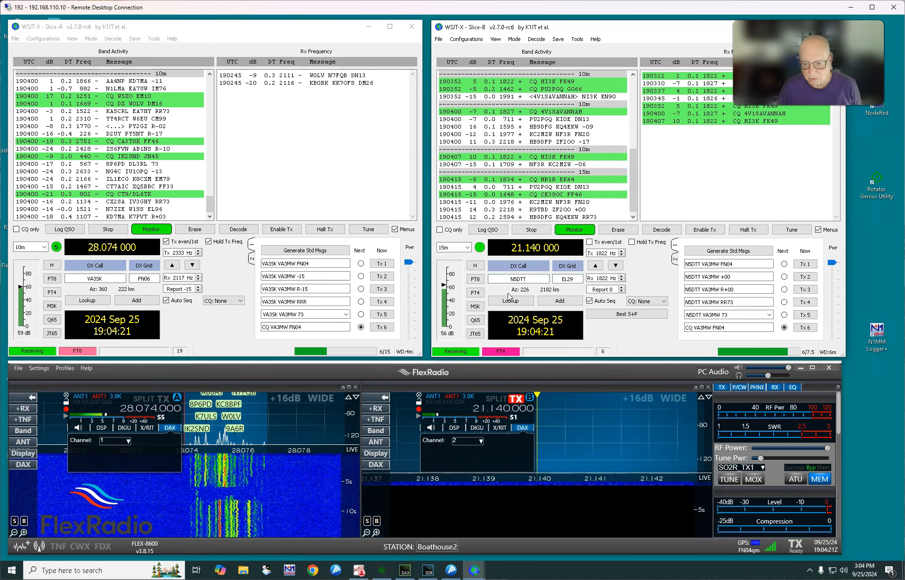
left_click(514, 40)
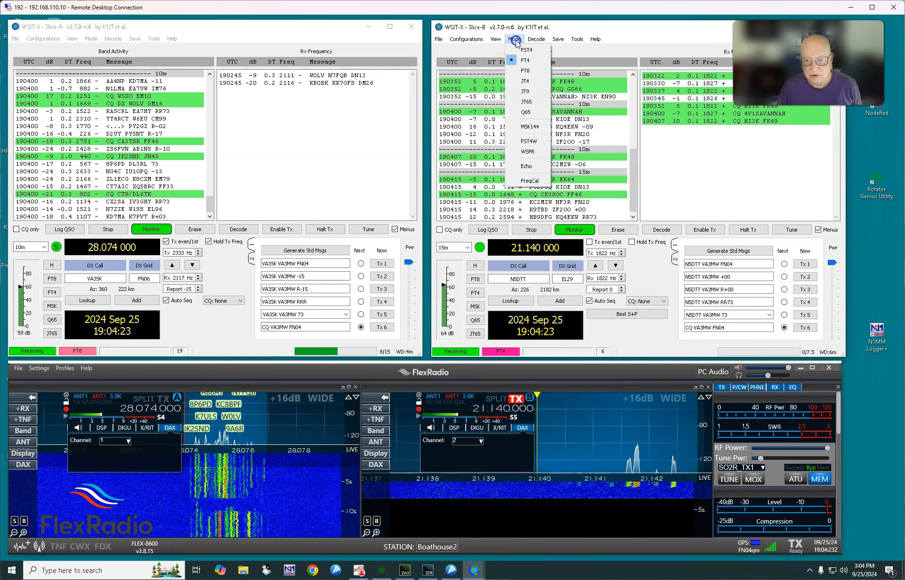
left_click(526, 70)
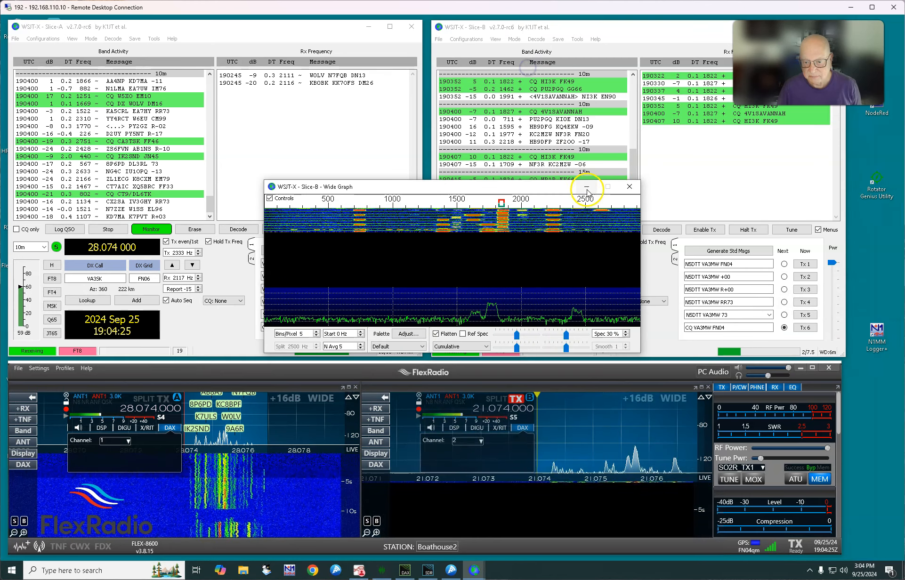
left_click(629, 188)
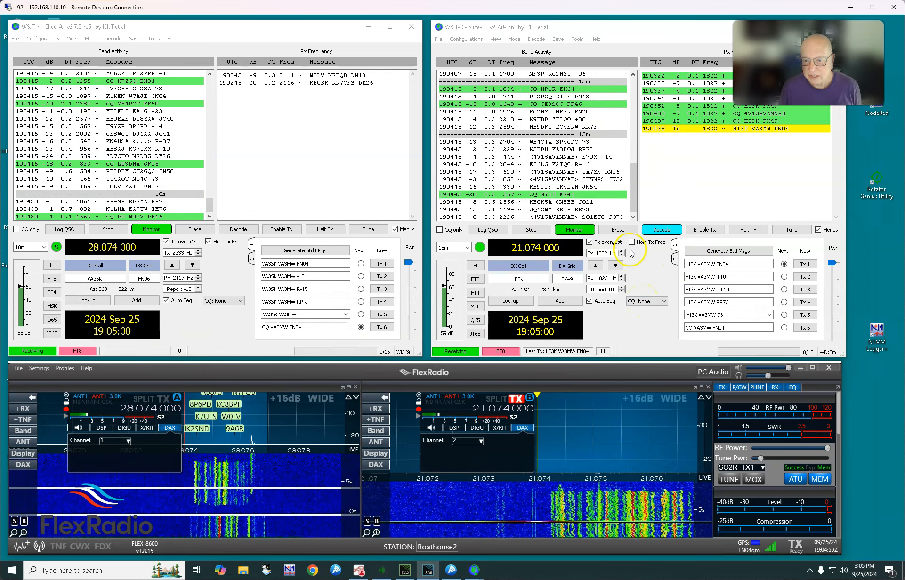
- Enable transmission of the Tx 1 message in the Slice-B WSJT-X instance and halt it to return to monitoring
left_click(700, 230)
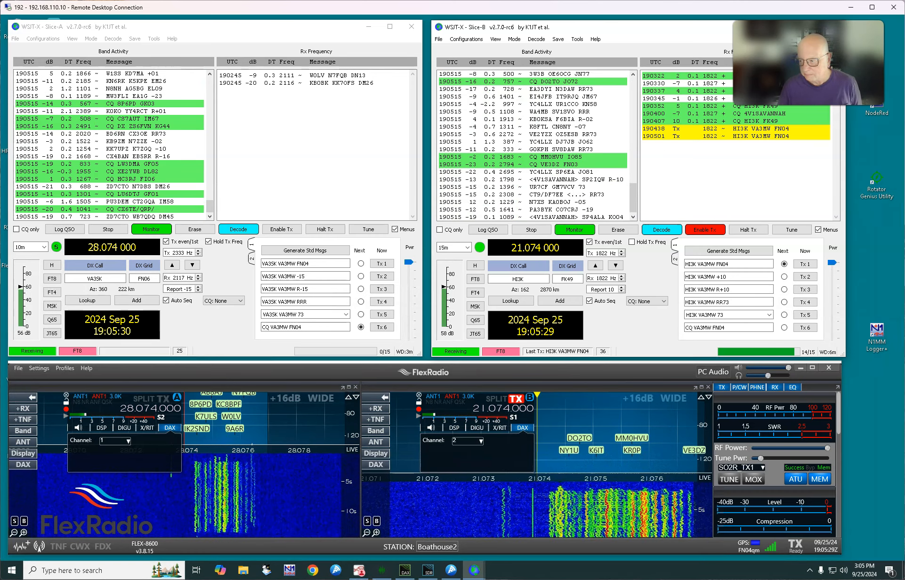
left_click(694, 232)
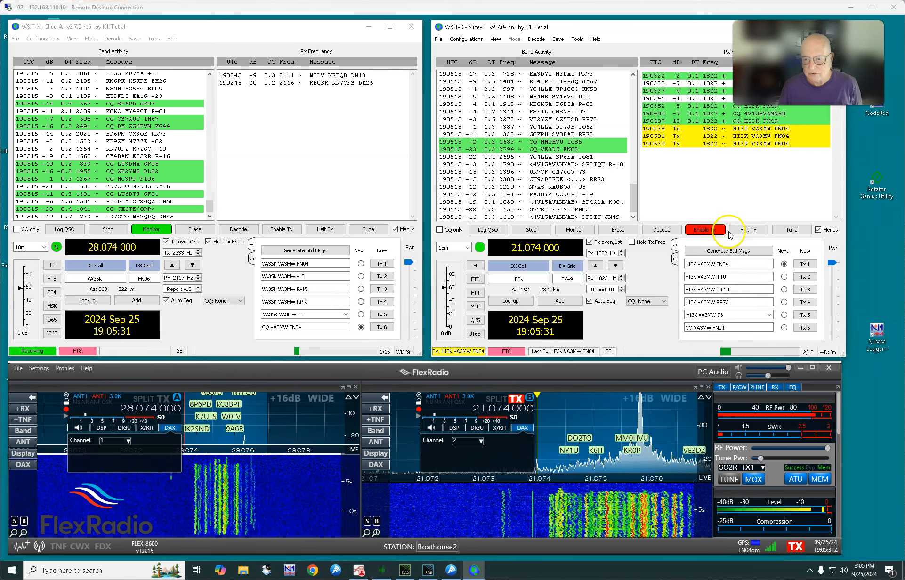
left_click(747, 230)
left_click(574, 230)
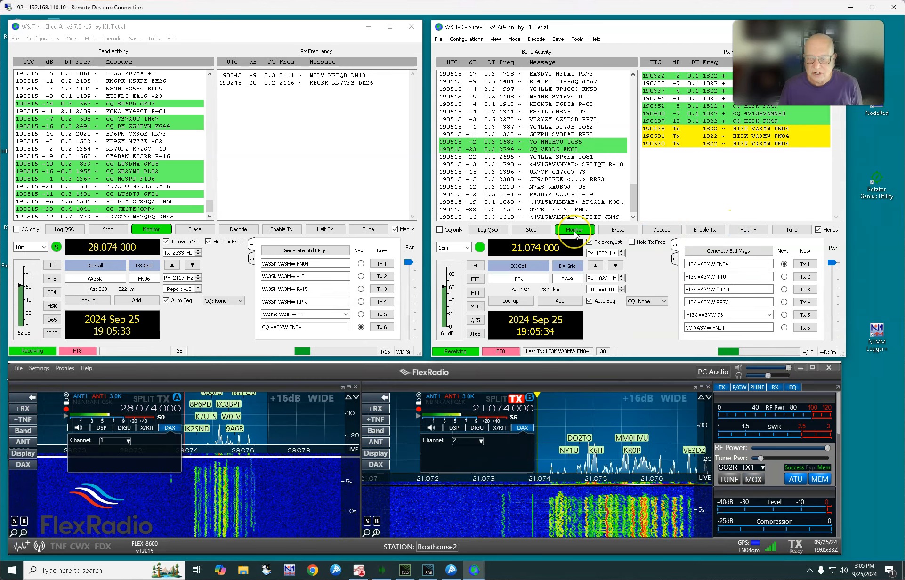
left_click(655, 231)
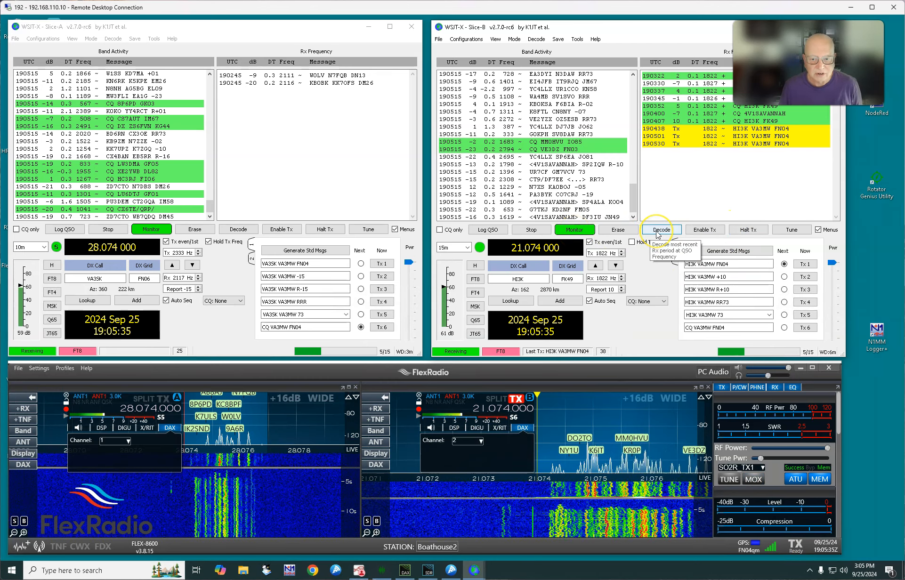